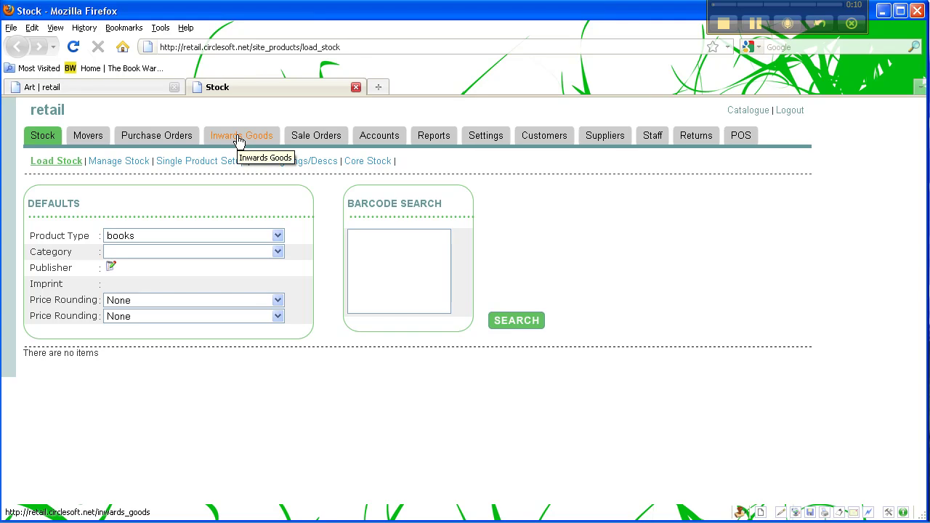
# Step: Start a new inwards goods job for the books product type with Random House NZ as the supplier
pyautogui.click(238, 141)
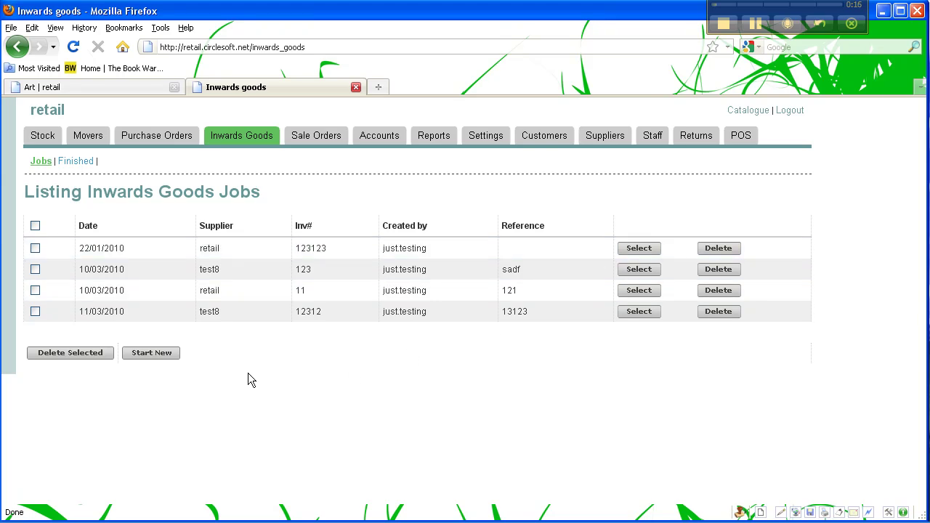
pyautogui.click(162, 361)
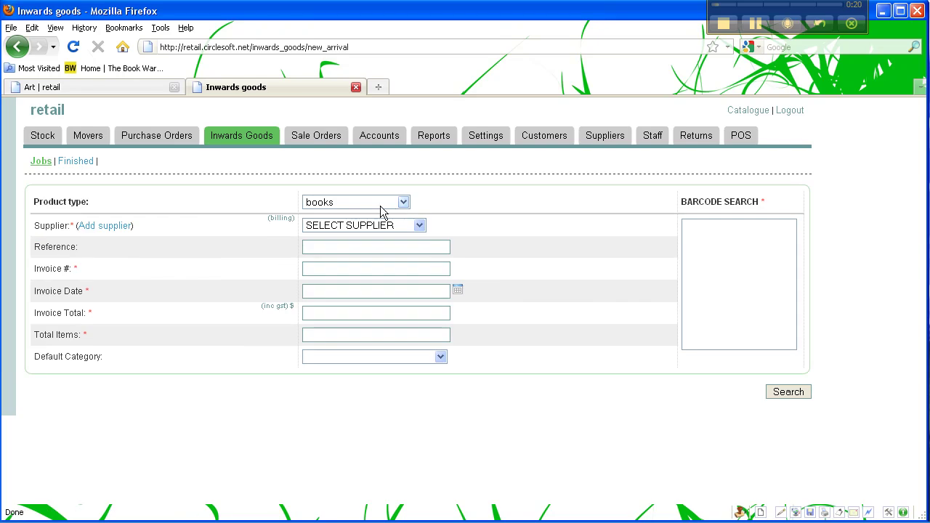
pyautogui.click(404, 203)
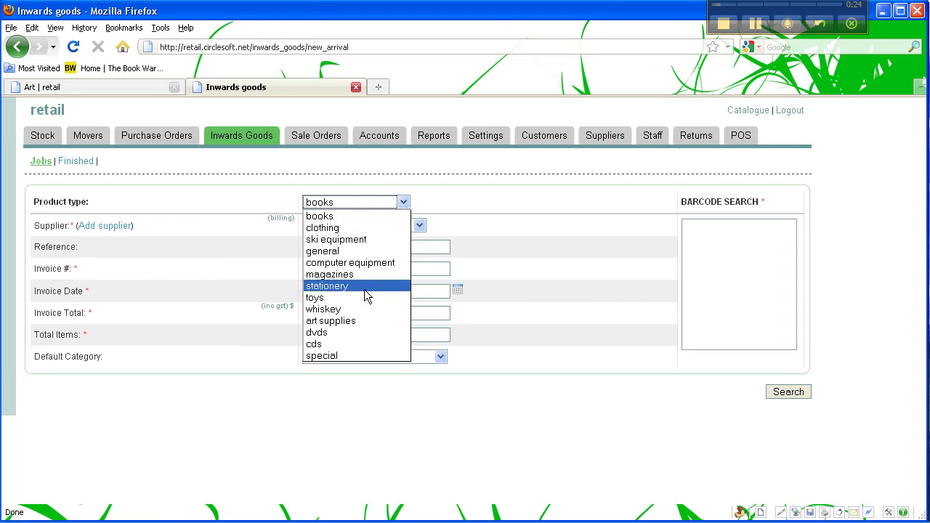
pyautogui.click(500, 287)
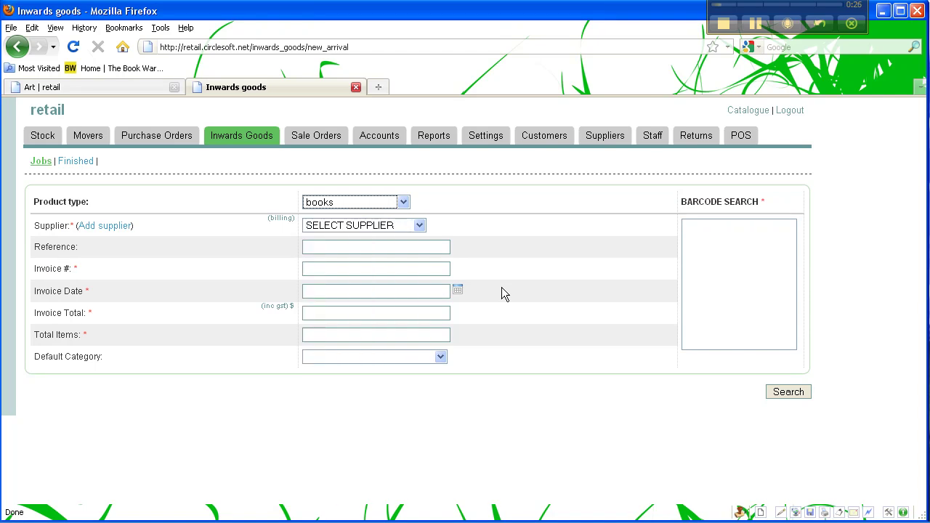
pyautogui.click(419, 226)
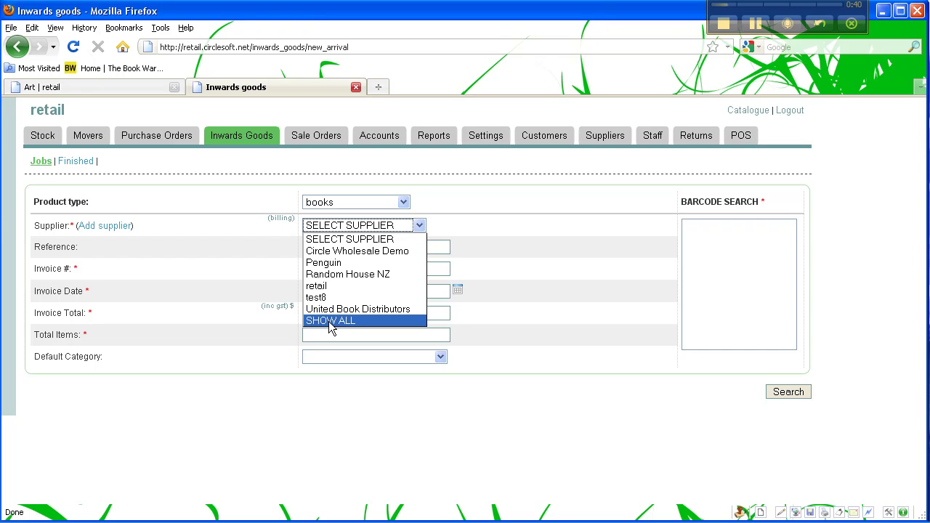
pyautogui.click(339, 279)
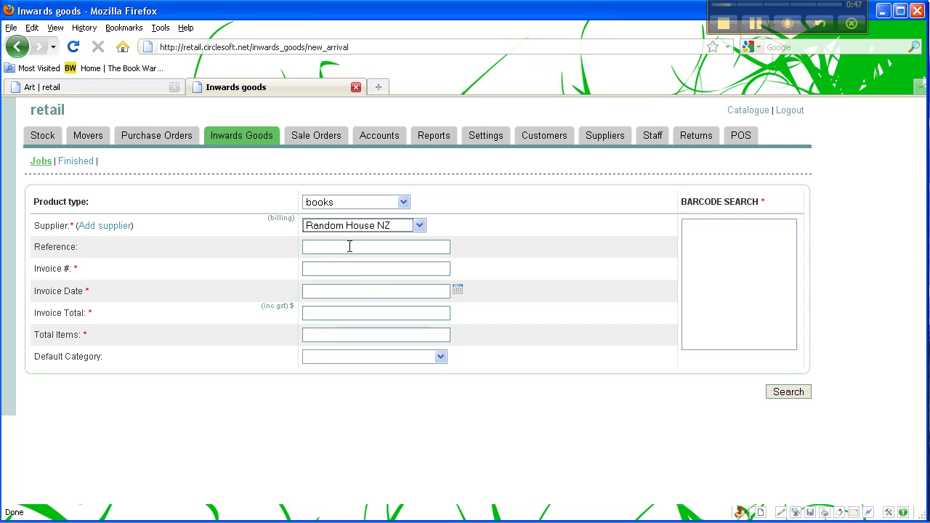
# Step: Set the job's reference to "jan rep order - ws" and enter the supplier's invoice number
pyautogui.click(349, 245)
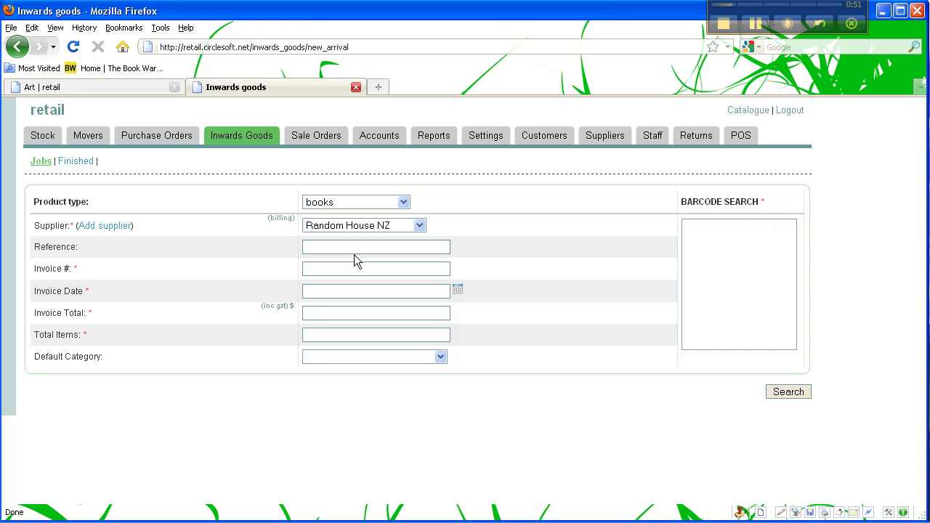
pyautogui.write('jan rep order - ws')
pyautogui.click(346, 269)
pyautogui.write('223485')
# Step: Set the invoice date to June 23, 2010, the invoice total to 112.5 and the total items to 5
pyautogui.click(457, 293)
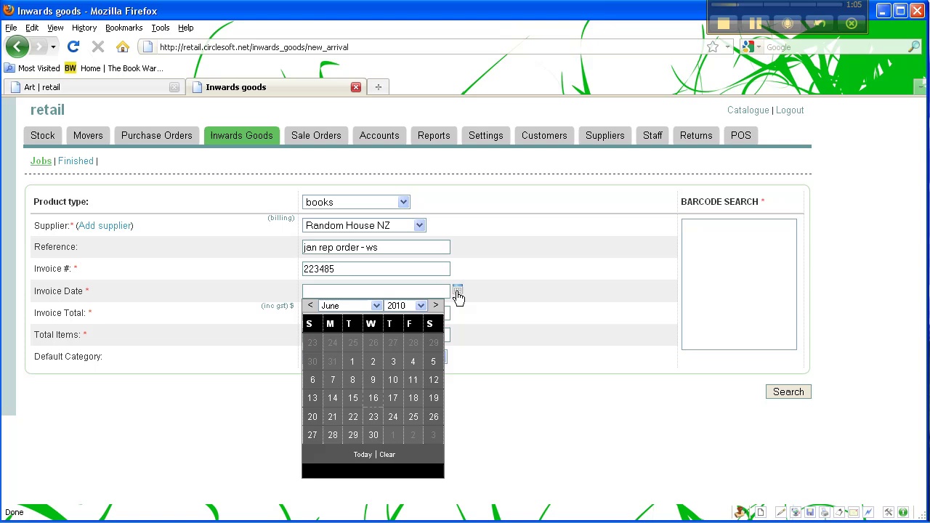
pyautogui.click(372, 417)
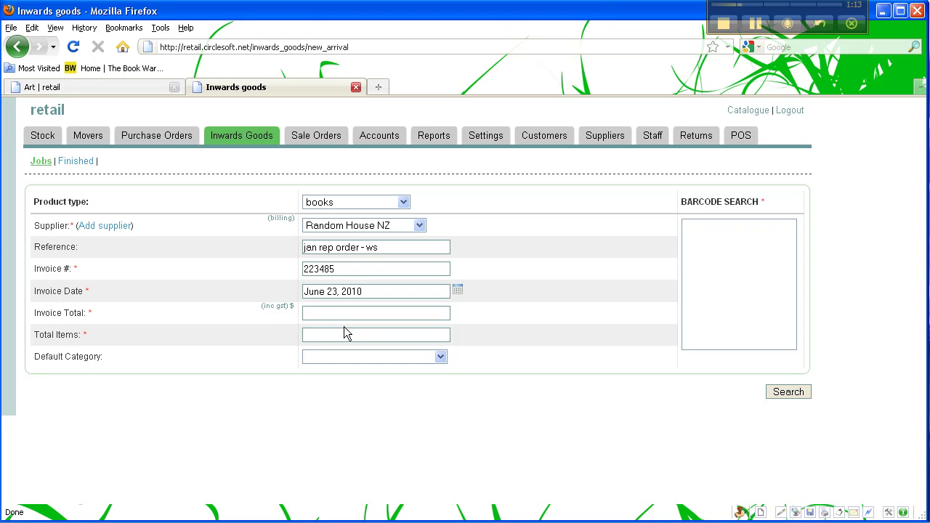
pyautogui.write('112')
pyautogui.write('.5')
pyautogui.write('5')
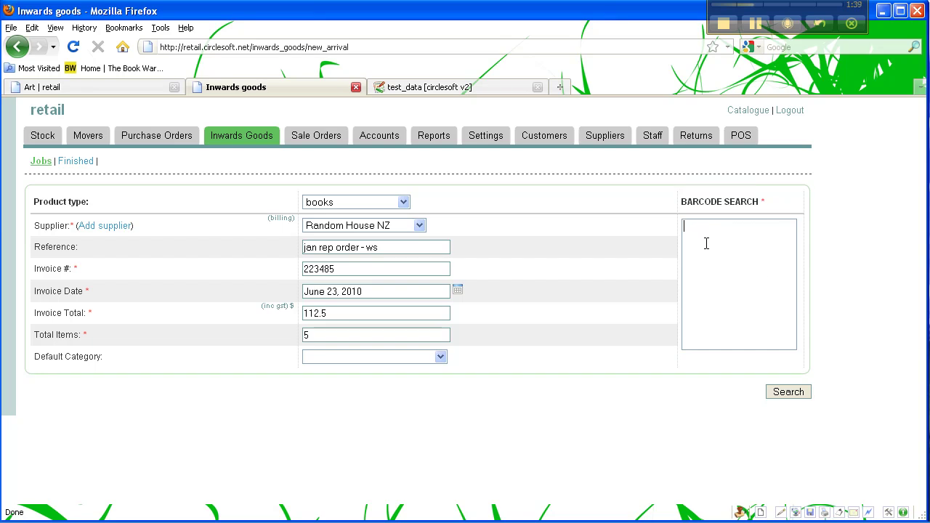
pyautogui.hotkey('ctrl', 'v')
pyautogui.write('*20')
pyautogui.press('Return')
pyautogui.write('9780340923009')
pyautogui.press('Return')
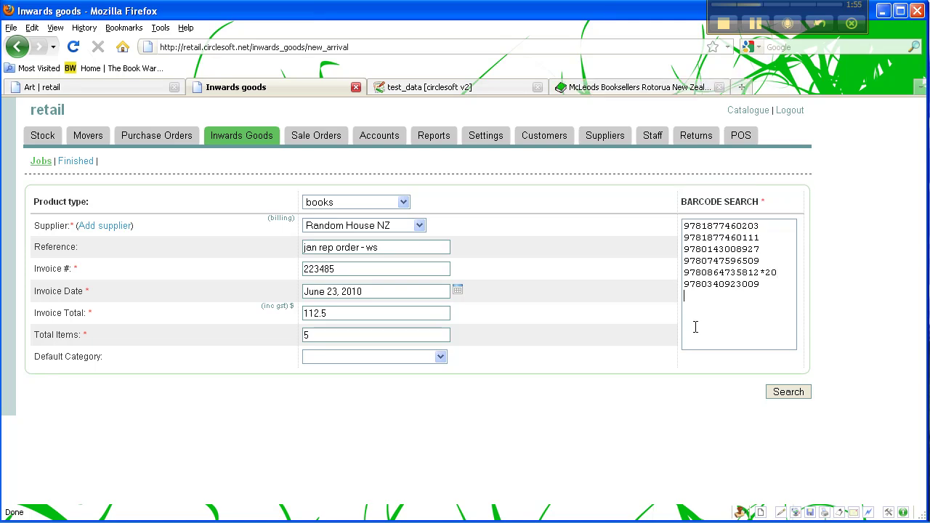
pyautogui.write('5432145347833')
pyautogui.click(786, 396)
pyautogui.click(789, 393)
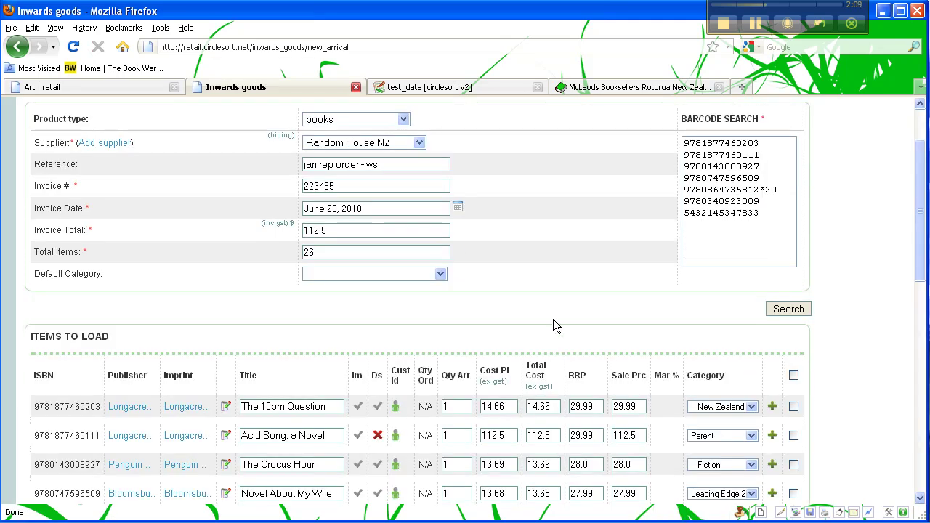
# Step: Set the total cost to 50 for The 10pm Question and to 500 for The Rehearsal
pyautogui.scroll(-4, 554, 322)
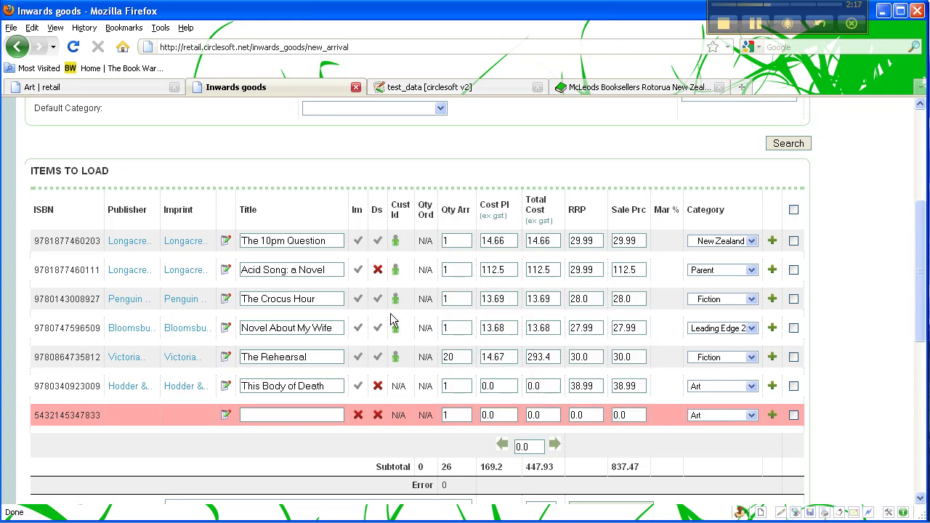
pyautogui.moveTo(396, 331)
pyautogui.moveTo(556, 240); pyautogui.dragTo(527, 243)
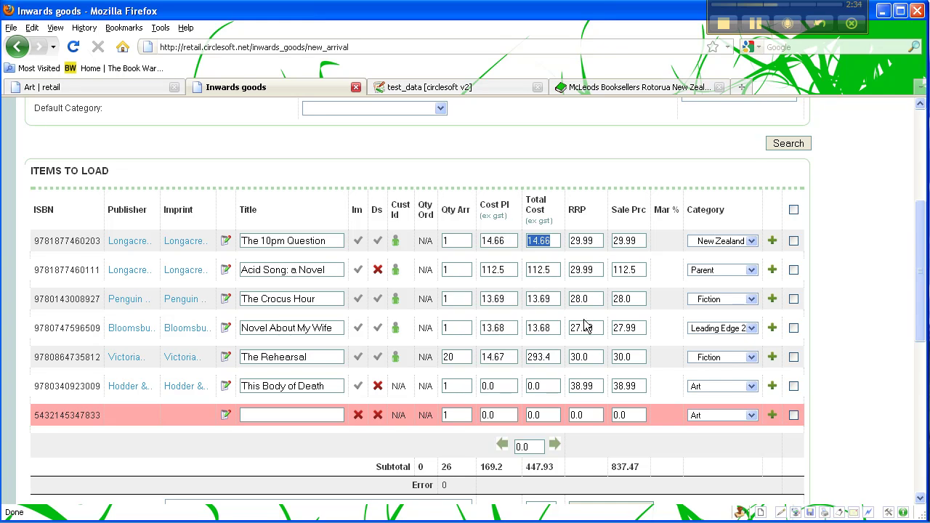
pyautogui.write('50')
pyautogui.press('Tab')
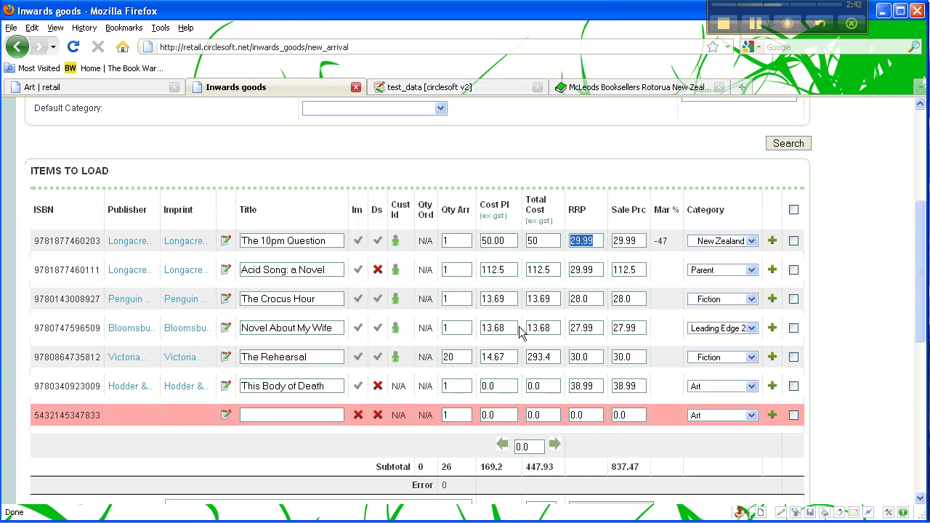
pyautogui.moveTo(550, 357); pyautogui.dragTo(525, 357)
pyautogui.write('500')
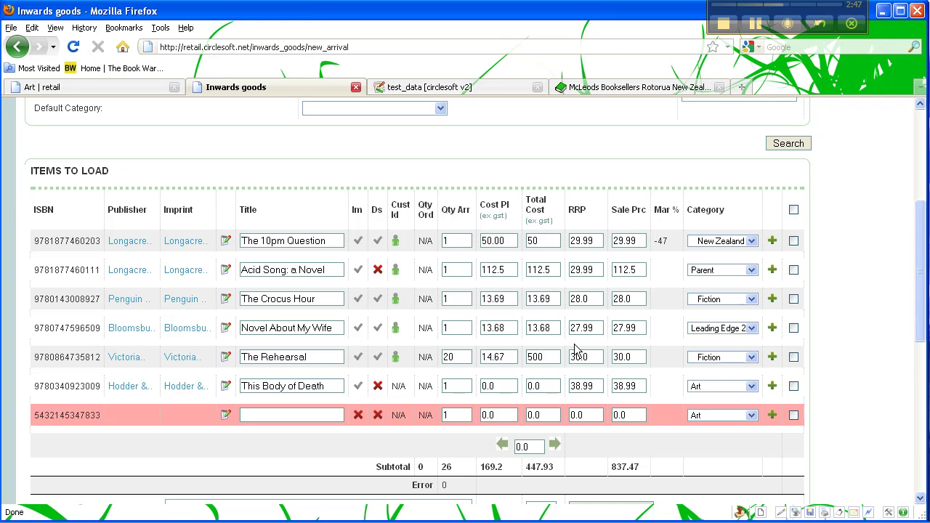
pyautogui.press('Tab')
# Step: Change the category of The 10pm Question to Biography
pyautogui.moveTo(637, 240); pyautogui.dragTo(609, 242)
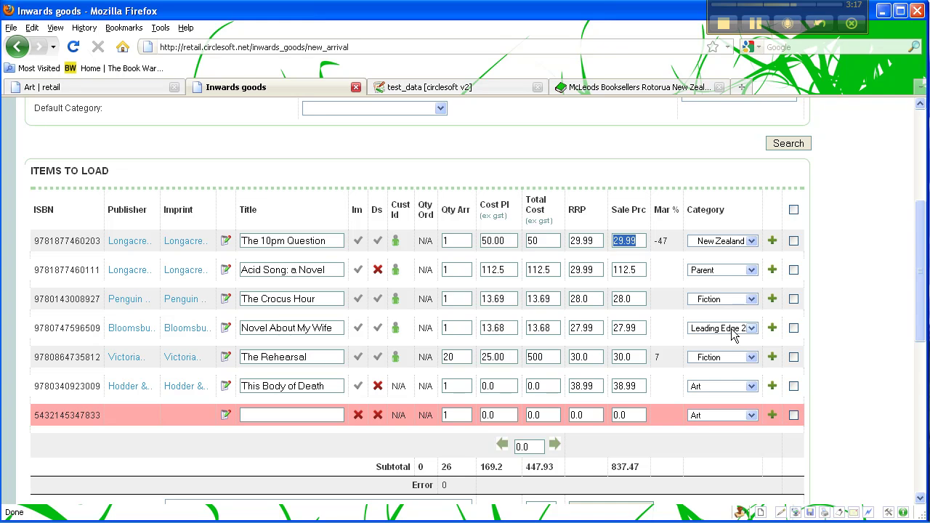
pyautogui.press('Tab')
pyautogui.press('Up')
pyautogui.press('Down')
pyautogui.press('Down')
pyautogui.press('Up')
pyautogui.press('Up')
pyautogui.press('Up')
pyautogui.press('Up')
pyautogui.press('Up')
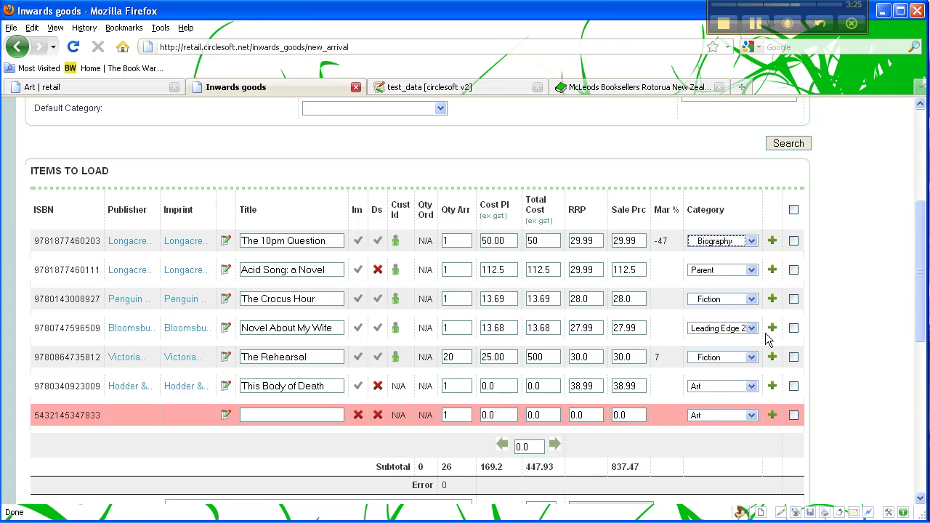
# Step: Go through the editable fields of Acid Song and The Crocus Hour, up to the title of Novel About My Wife
pyautogui.press('Tab')
pyautogui.press('Tab')
pyautogui.press('Tab')
pyautogui.press('Tab')
pyautogui.press('Tab')
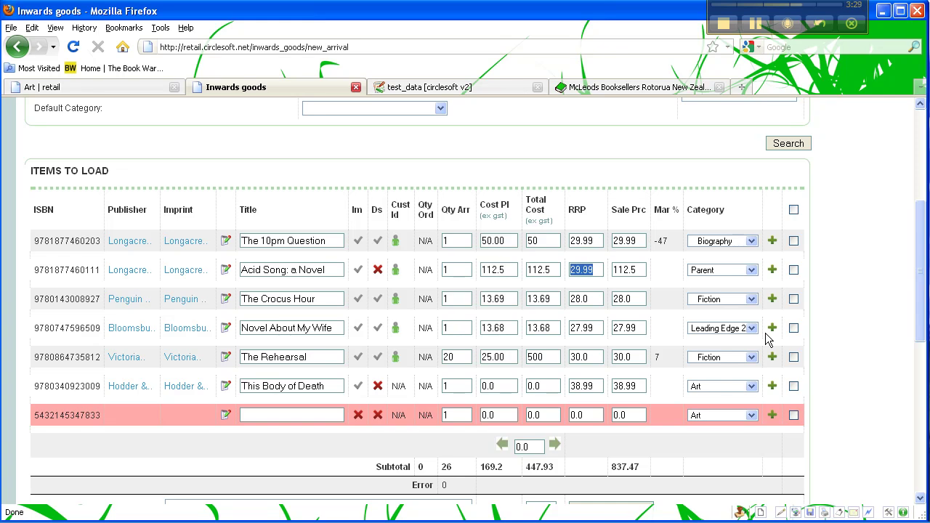
pyautogui.press('Tab')
pyautogui.press('Tab')
pyautogui.press('Tab')
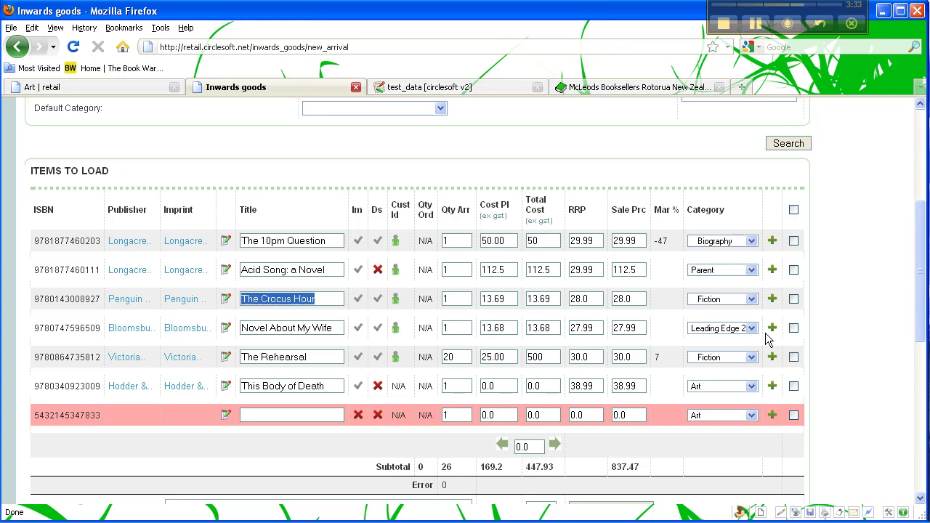
pyautogui.press('Tab')
pyautogui.press('Tab')
pyautogui.press('Tab')
pyautogui.press('Tab')
pyautogui.press('Tab')
pyautogui.press('Tab')
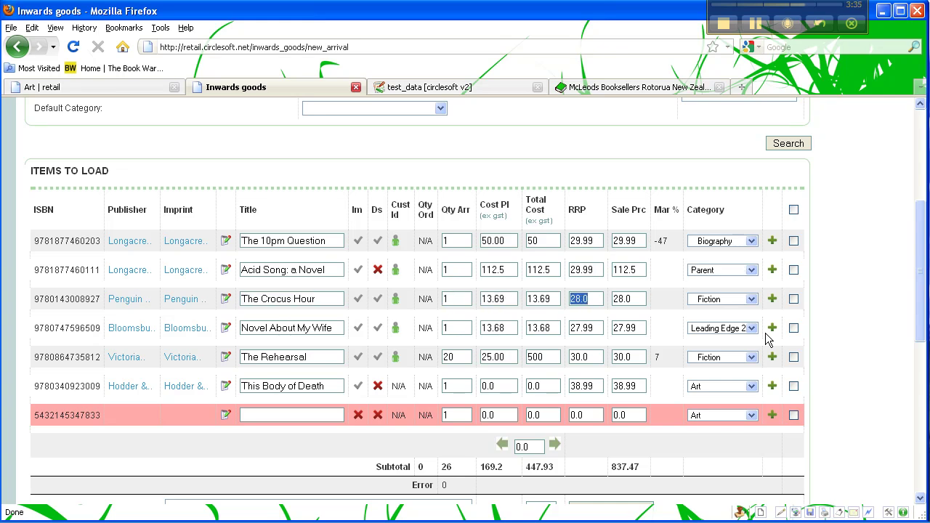
pyautogui.press('Tab')
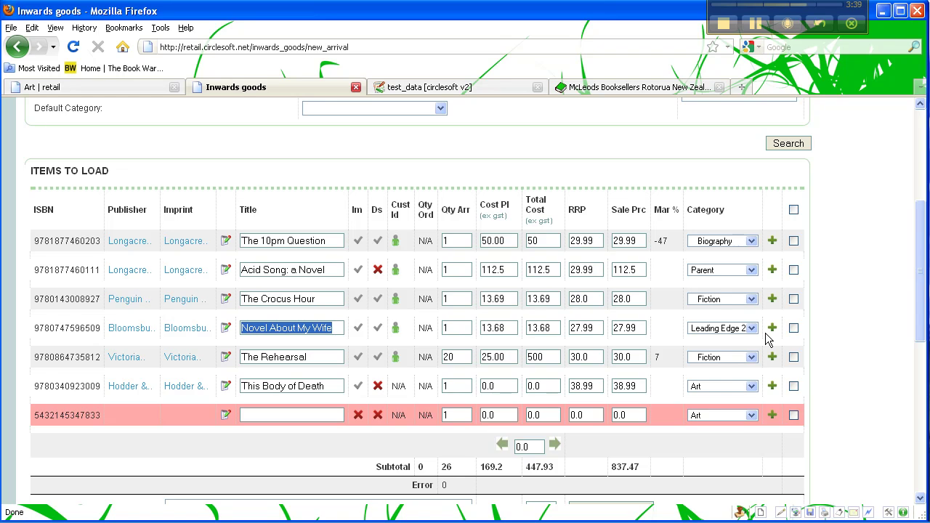
# Step: Find "novel" on the page and move from the matching Acid Song title to that row's total cost
pyautogui.scroll(2, 828, 338)
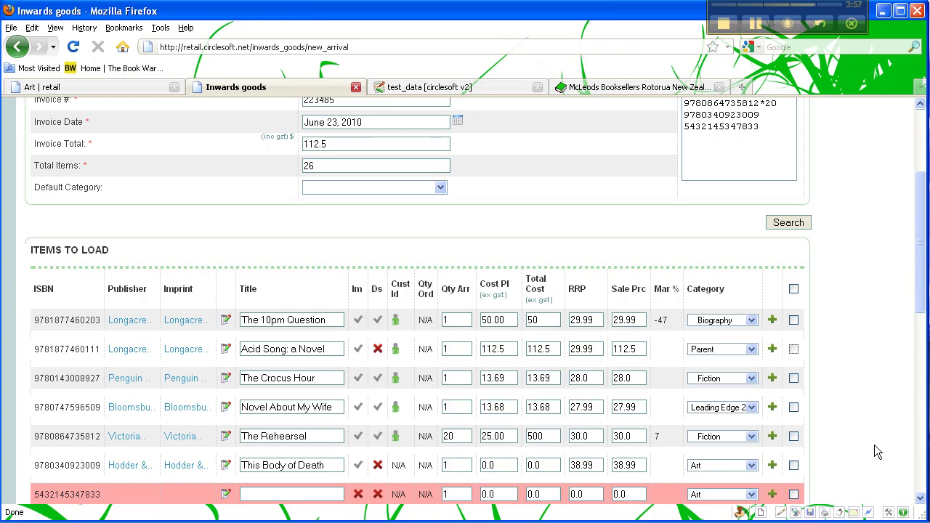
pyautogui.press('/')
pyautogui.write('novel')
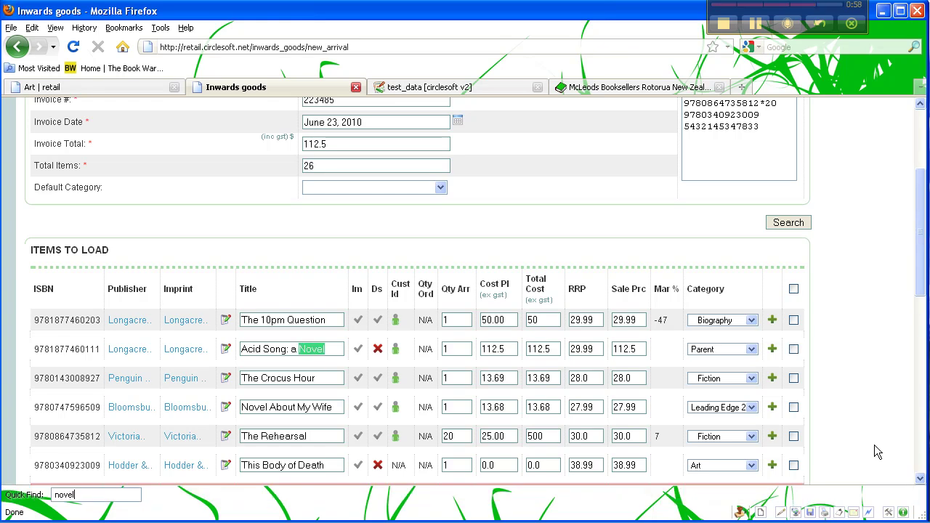
pyautogui.press('Escape')
pyautogui.press('Tab')
pyautogui.press('Tab')
pyautogui.press('Tab')
pyautogui.press('Tab')
pyautogui.press('Tab')
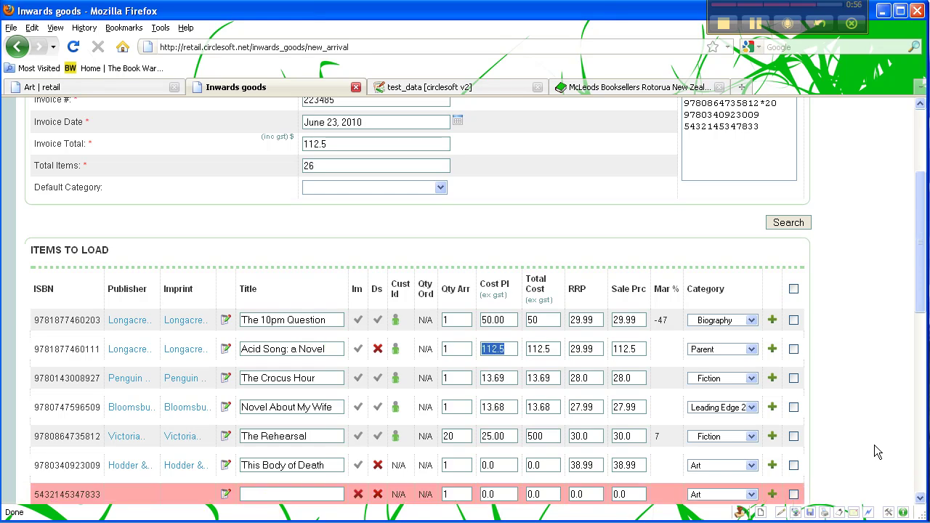
pyautogui.press('Tab')
# Step: Check that "Search for text when I start typing" is enabled in the browser's advanced options
pyautogui.click(152, 27)
pyautogui.click(188, 208)
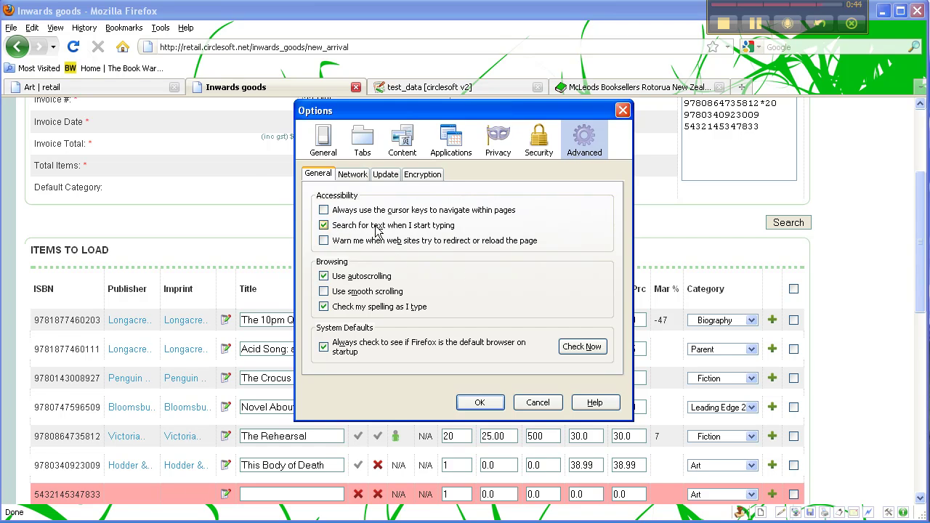
pyautogui.click(479, 403)
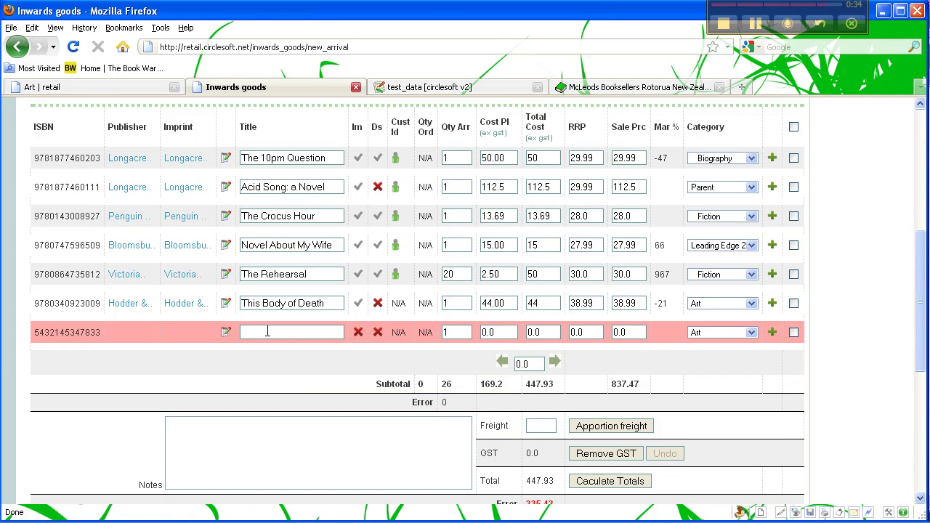
pyautogui.click(226, 334)
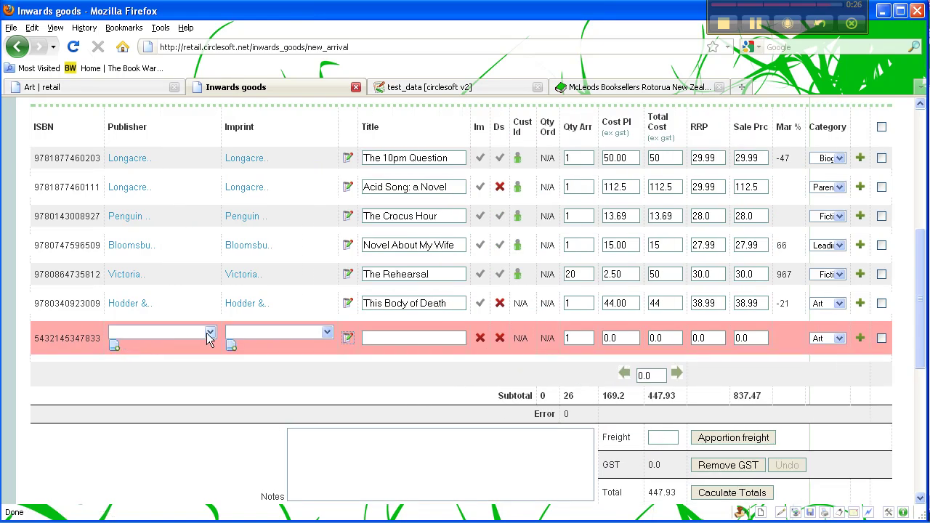
pyautogui.click(210, 333)
pyautogui.press('r')
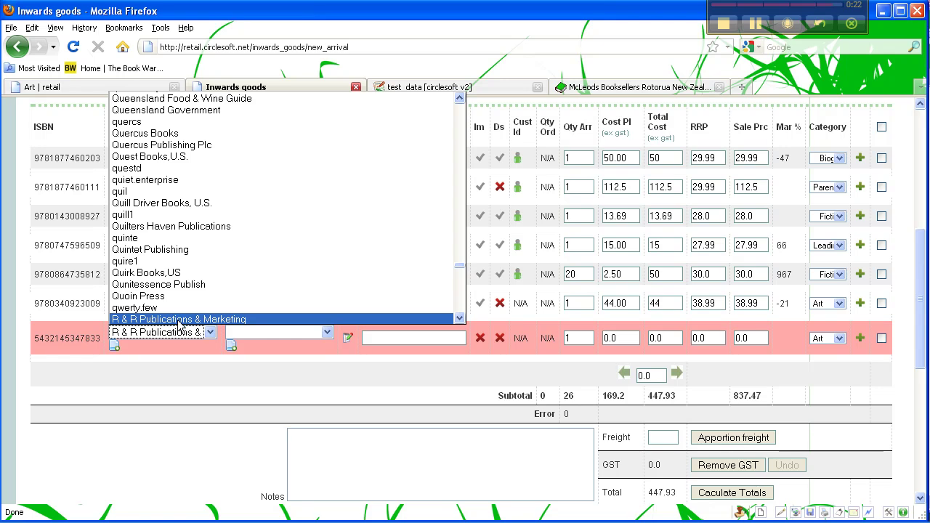
pyautogui.click(174, 253)
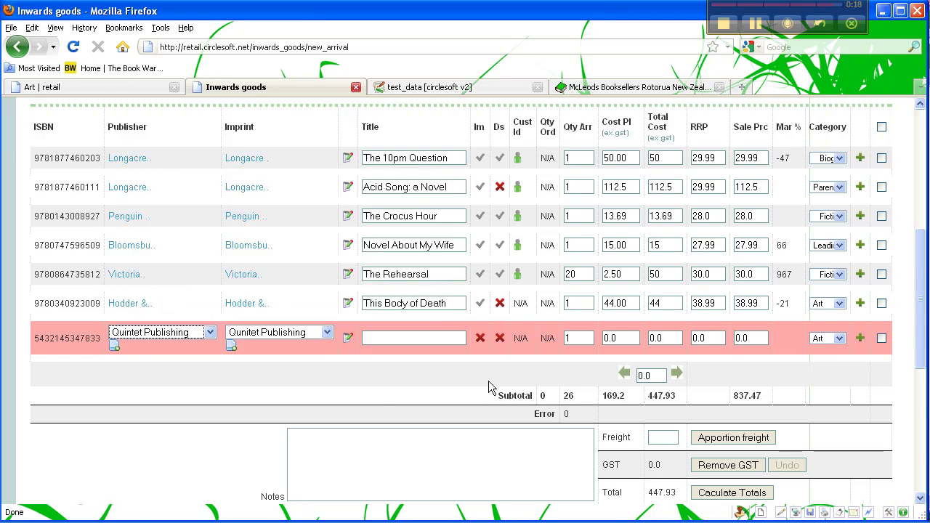
pyautogui.click(412, 339)
pyautogui.scroll(-8, 320, 349)
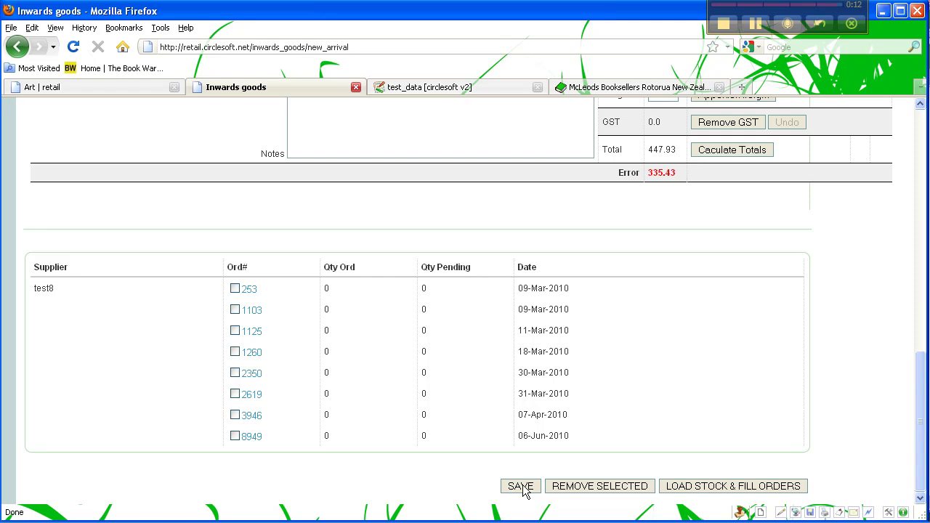
pyautogui.click(522, 487)
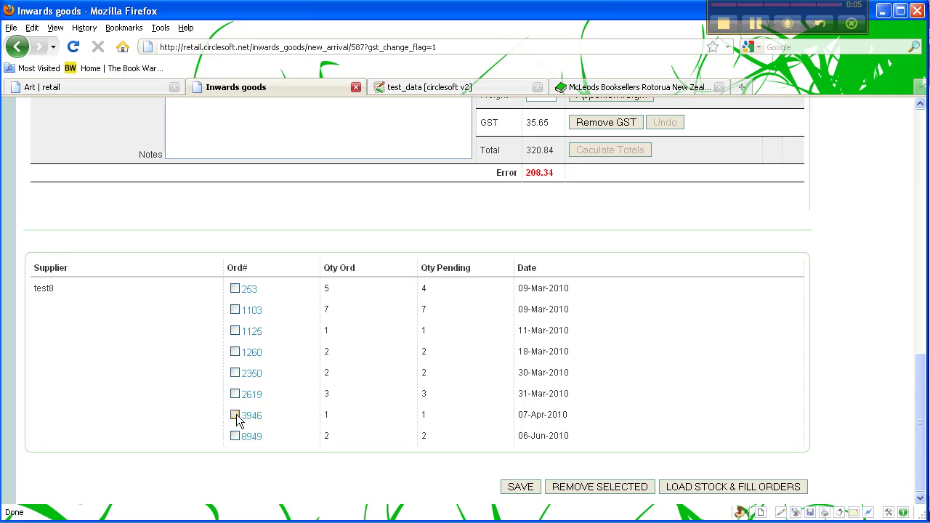
# Step: Load the stock and fill the test8 orders dated 07-Apr-2010 and 06-Jun-2010
pyautogui.click(234, 416)
pyautogui.click(235, 436)
pyautogui.click(734, 487)
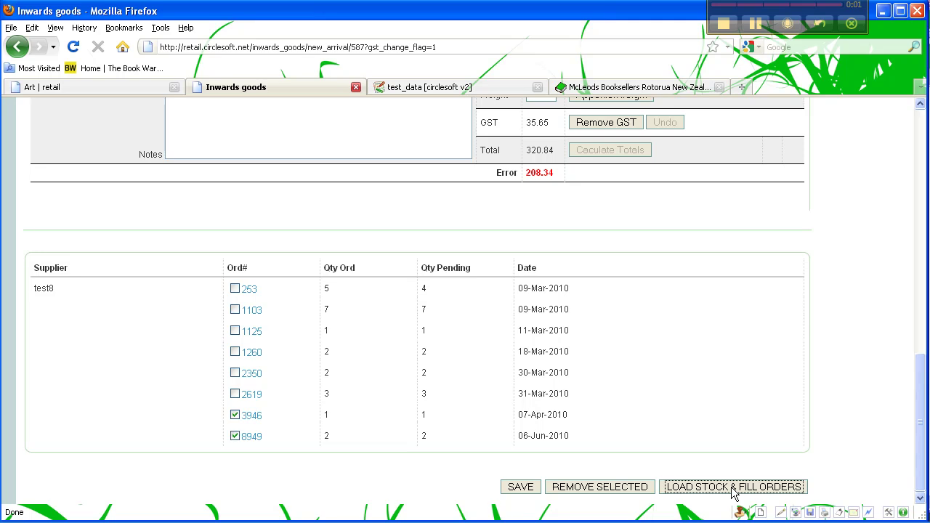